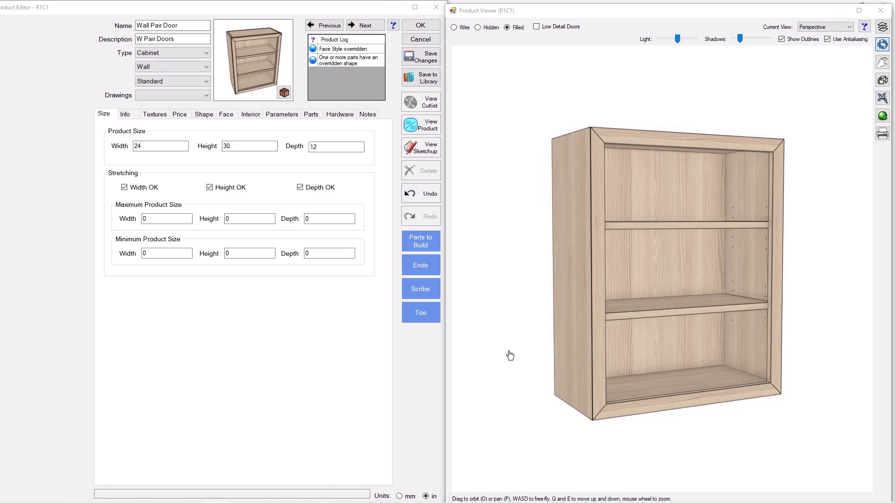
- Orbit the cabinet in the Product Viewer to show more of its left side
mouse_move(581, 375)
left_mouse_down()
mouse_move(573, 375)
mouse_move(574, 386)
left_mouse_up()
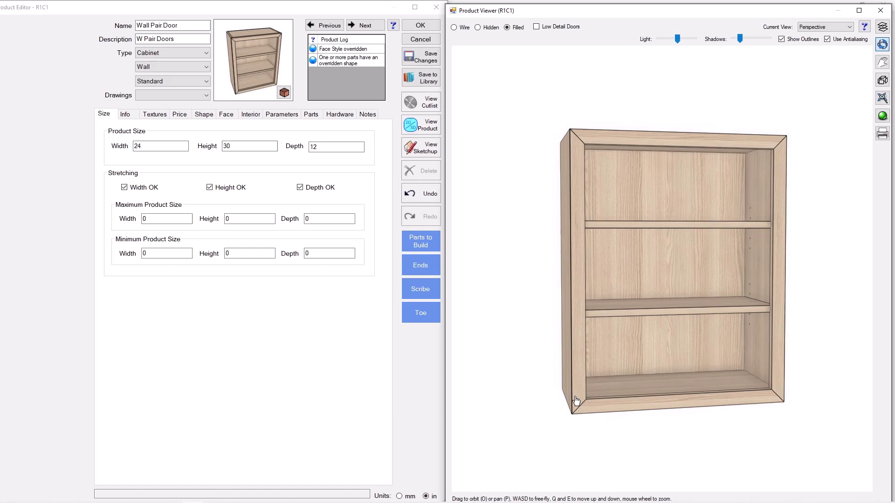
left_click_drag(576, 401, 589, 410)
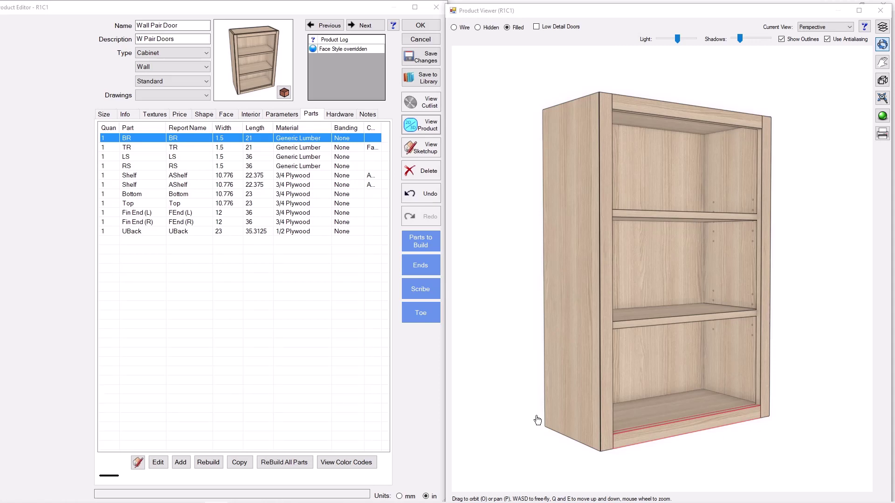
left_click(596, 403)
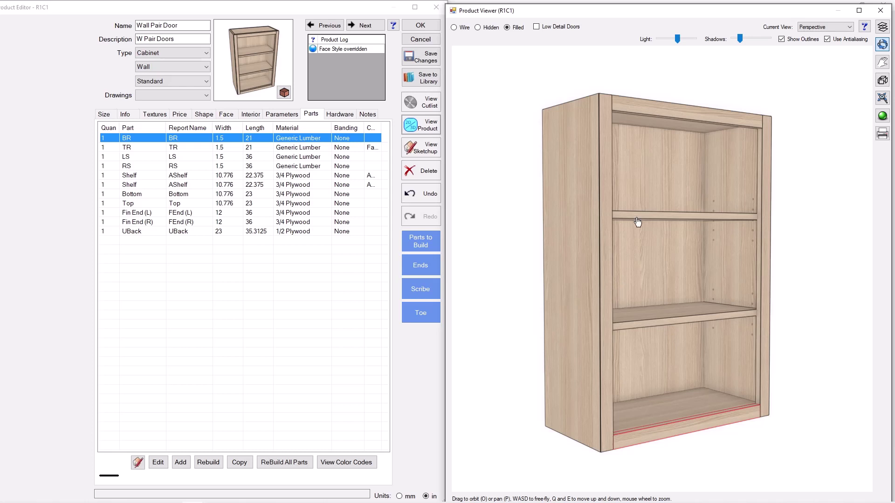
left_click(227, 116)
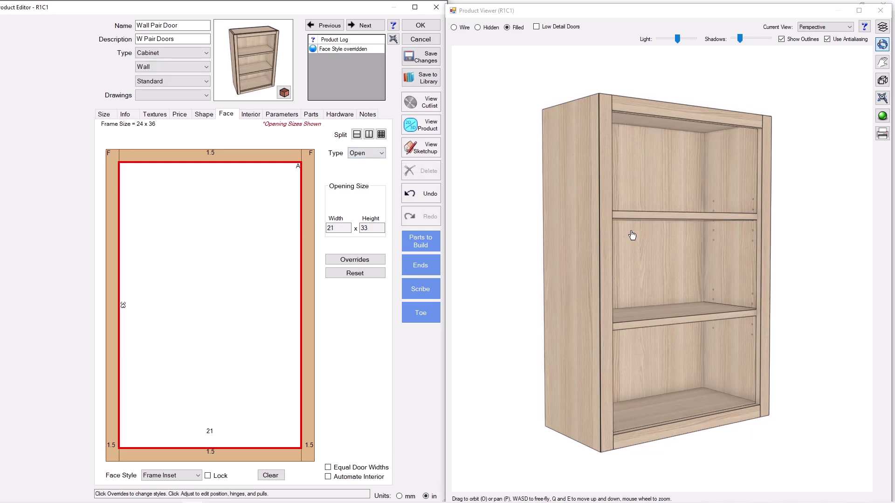
left_click_drag(630, 237, 625, 237)
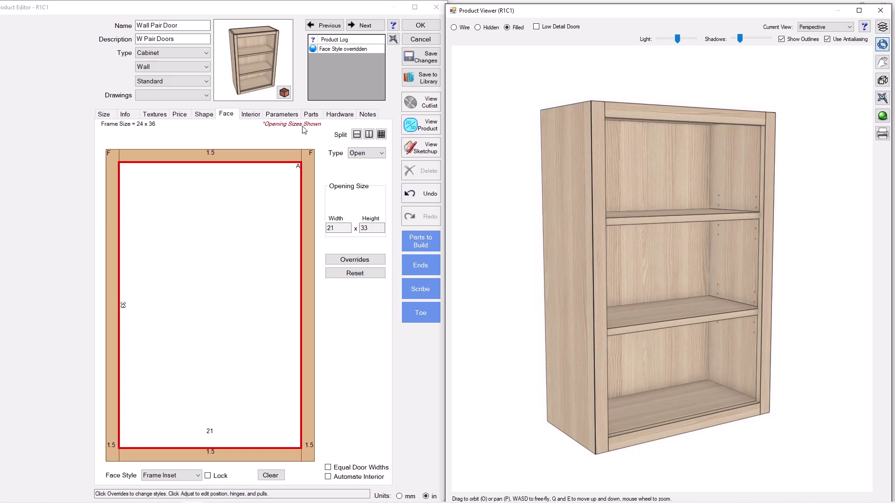
left_click(310, 115)
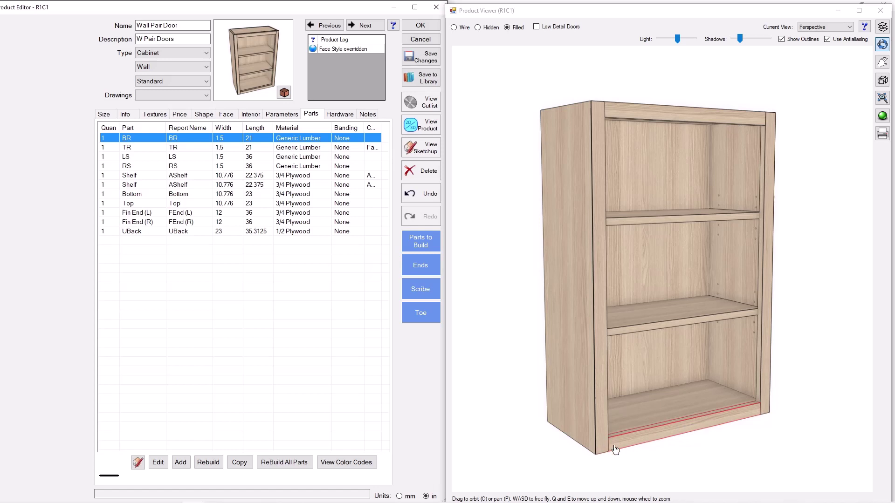
- Set the top rail TR's length formula to W, making it 24 inches long
left_click(158, 148)
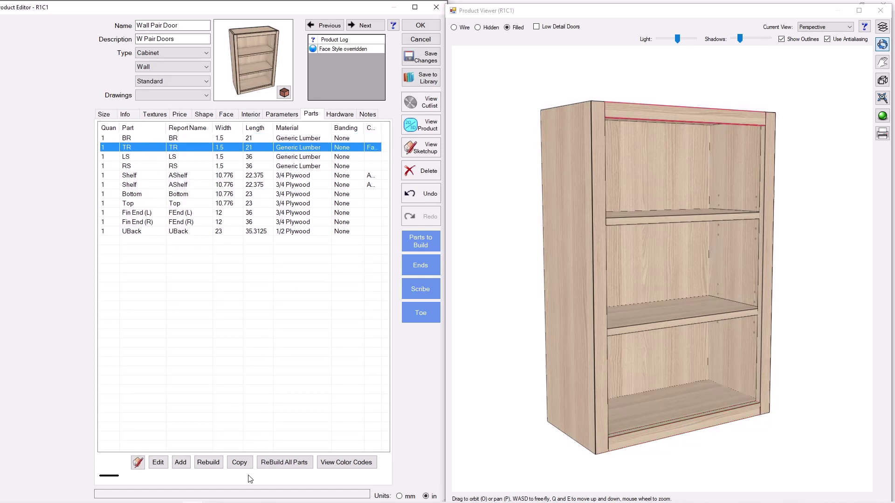
left_click(158, 461)
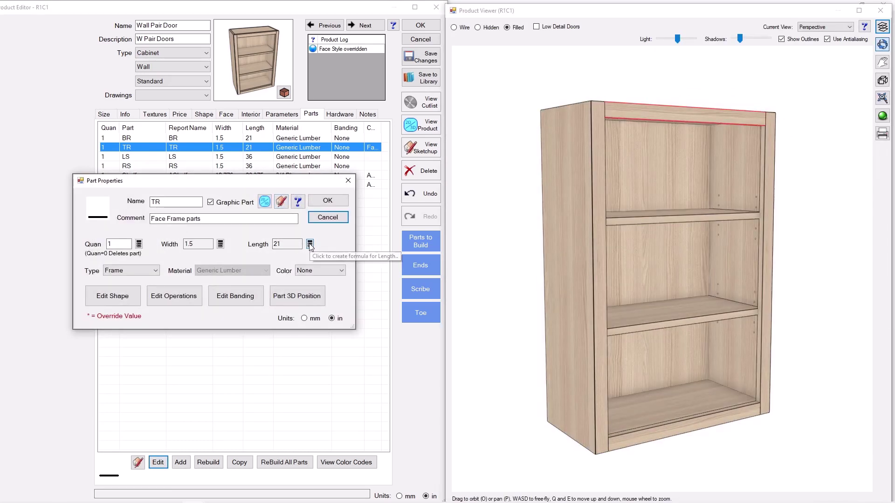
left_click(309, 245)
left_click(124, 155)
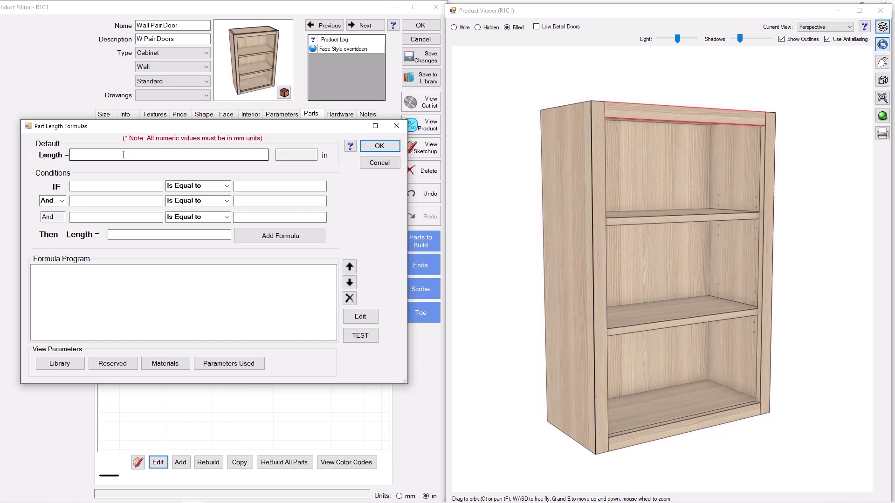
type("W")
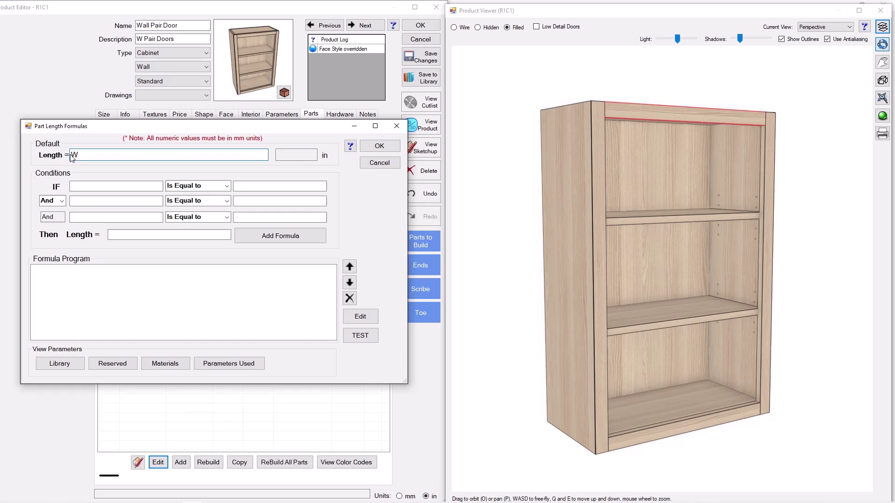
left_click(375, 146)
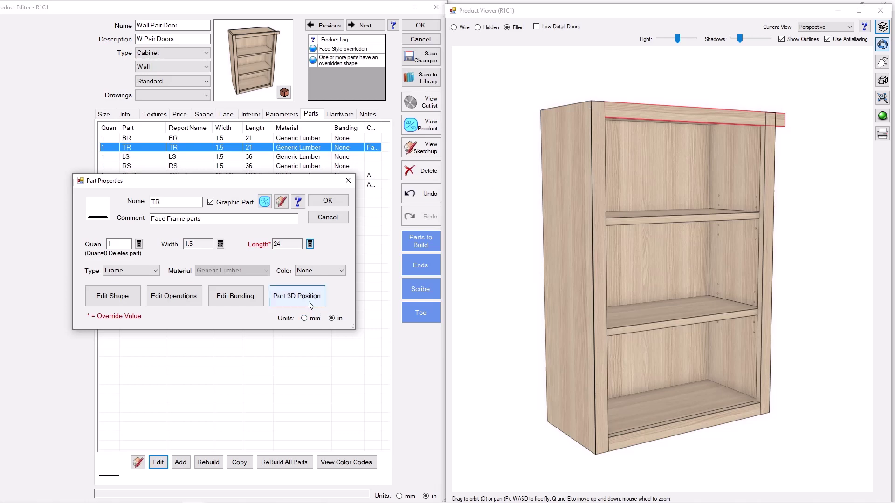
- Position the top rail at X = 0 and apply its part changes
left_click(296, 296)
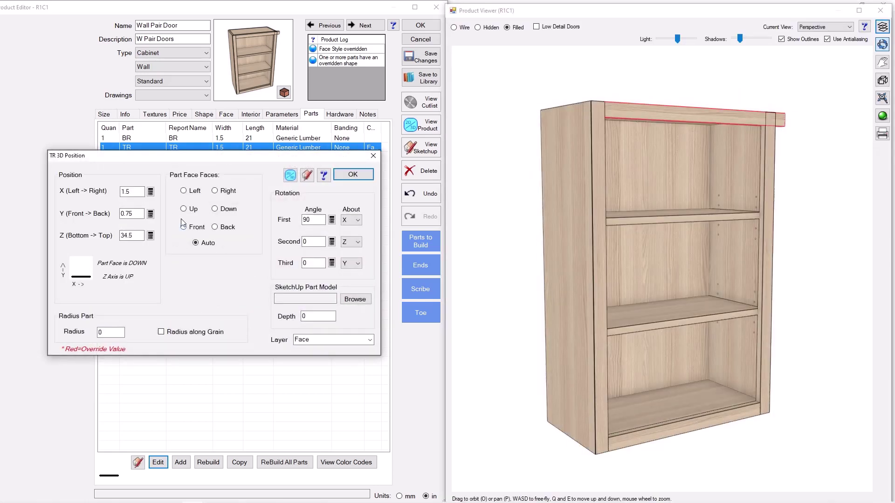
left_click(150, 192)
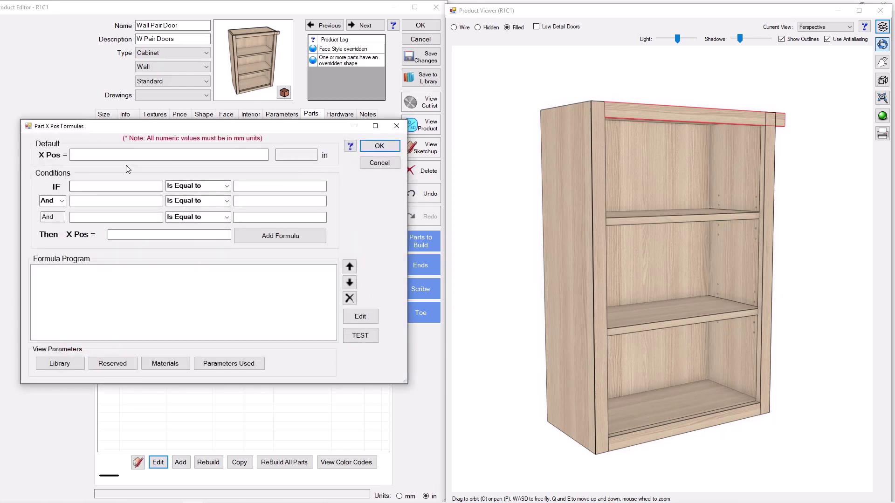
left_click(127, 156)
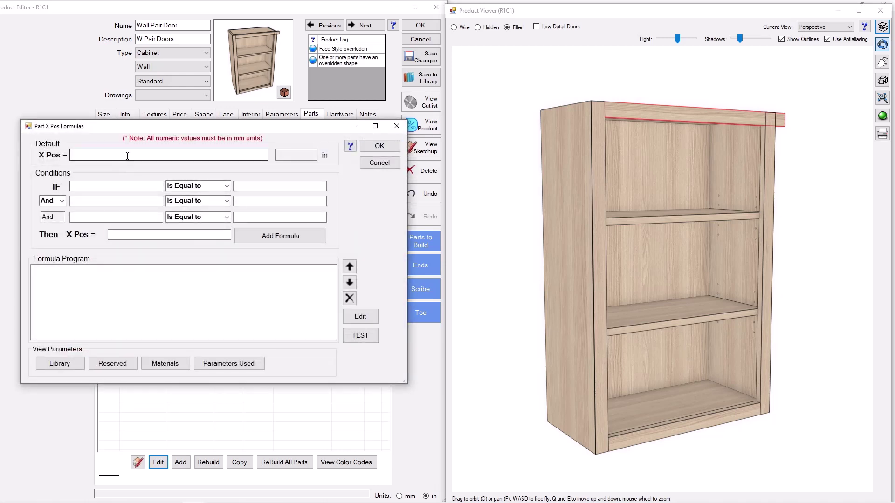
left_click(380, 147)
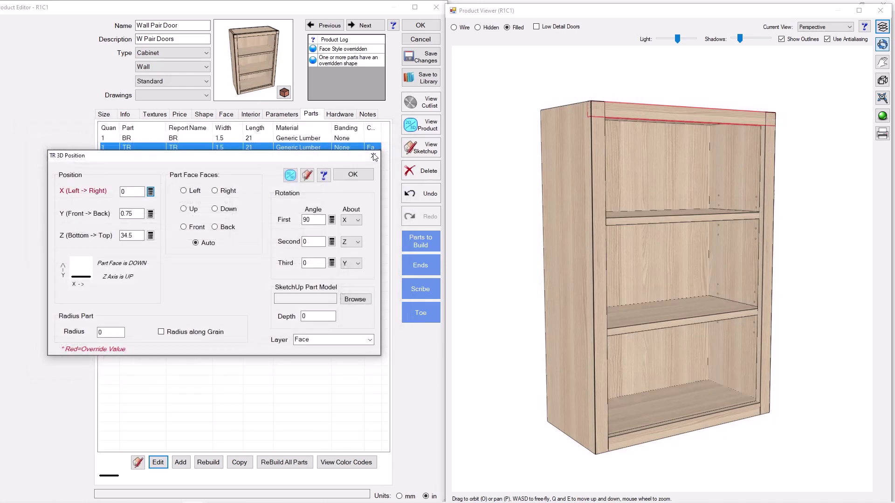
left_click(352, 175)
left_click_drag(599, 238, 575, 187)
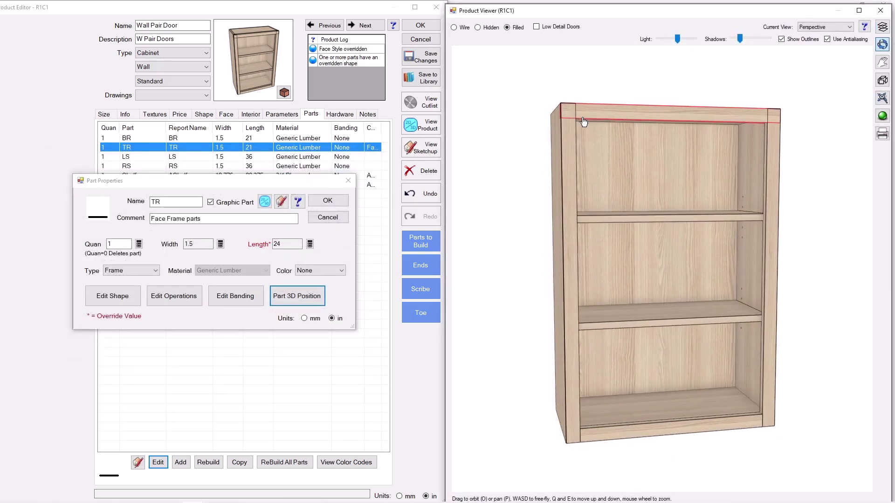
left_click_drag(578, 253, 584, 256)
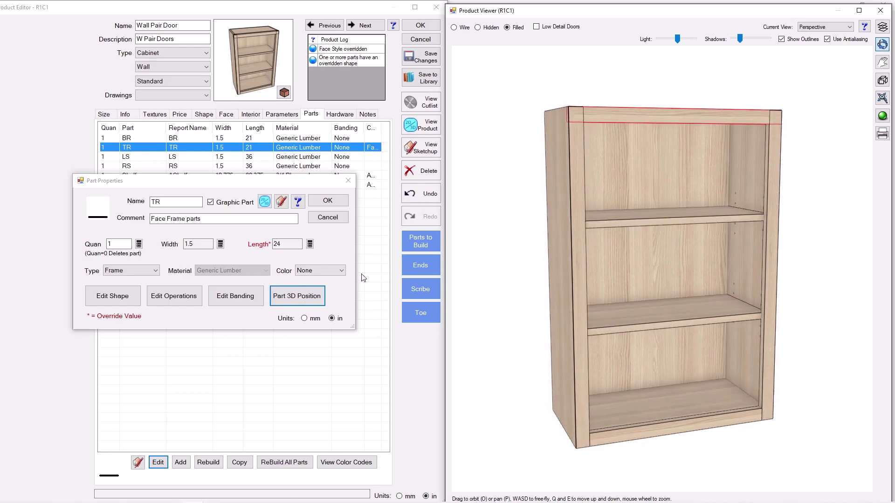
left_click(327, 200)
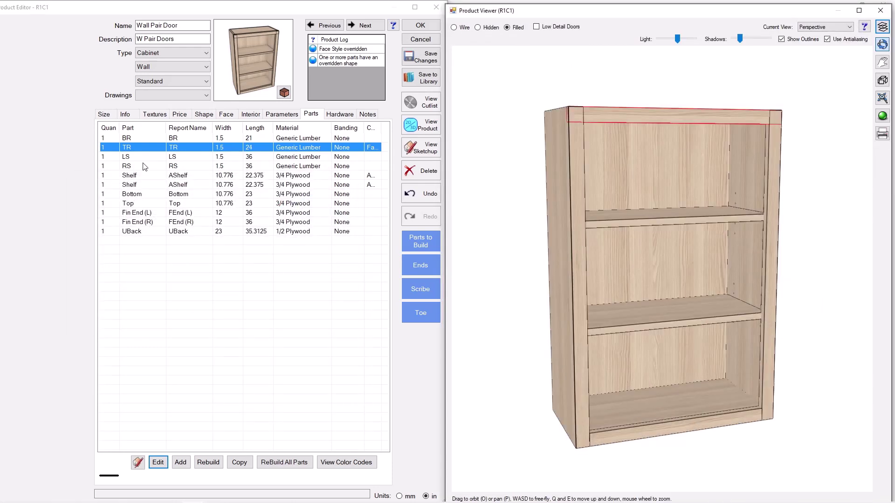
- Set the bottom rail BR to 24 inches long, starting at X position 0
left_click(133, 137)
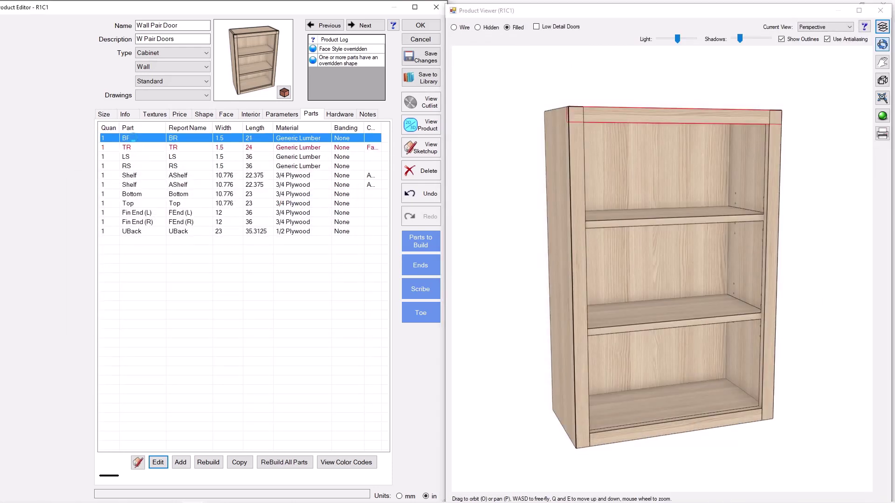
left_click(159, 463)
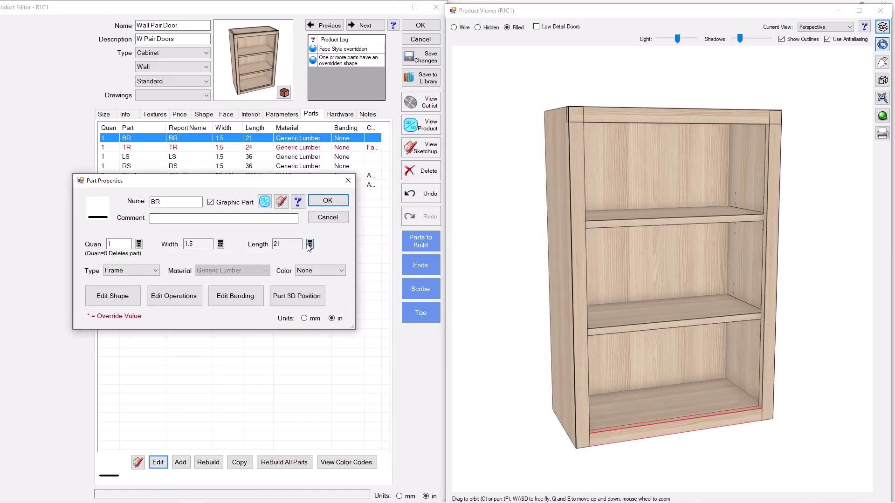
left_click(310, 245)
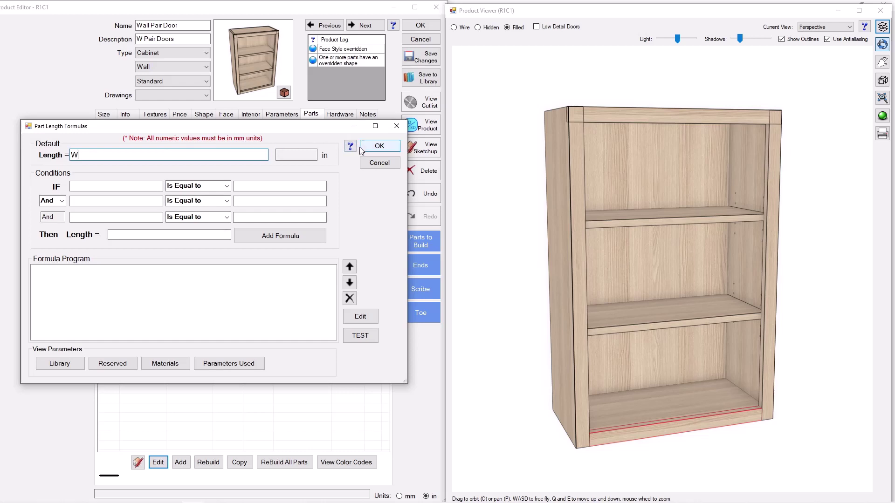
left_click(380, 146)
left_click(297, 296)
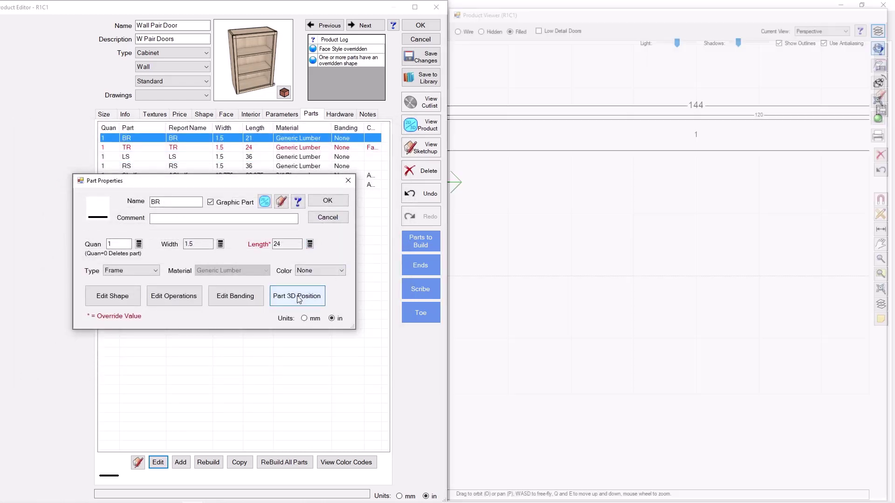
left_click(149, 192)
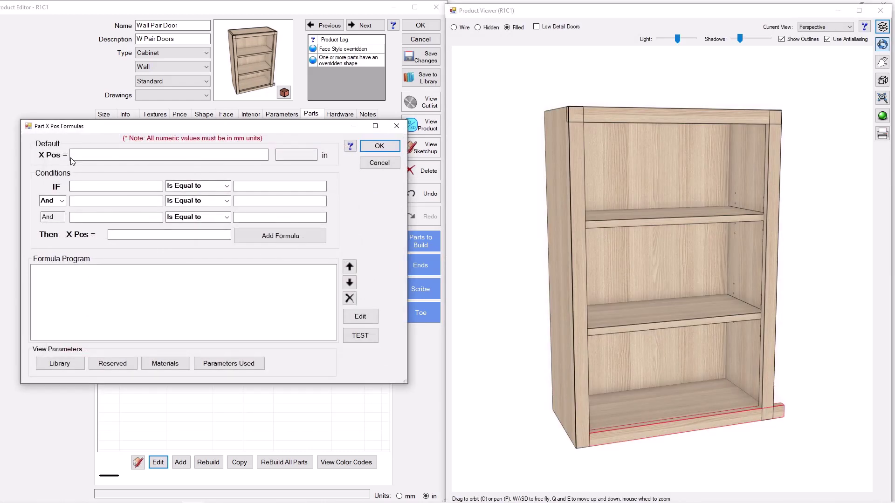
left_click(380, 146)
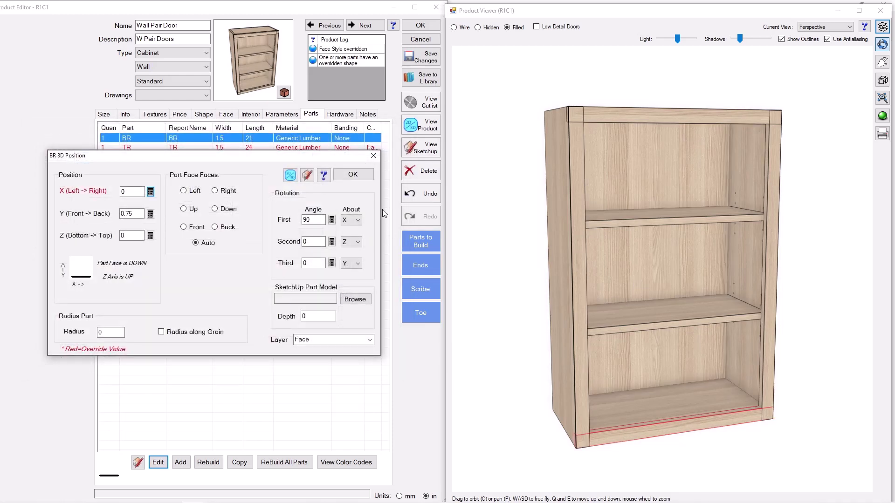
left_click(353, 174)
left_click_drag(590, 267, 588, 260)
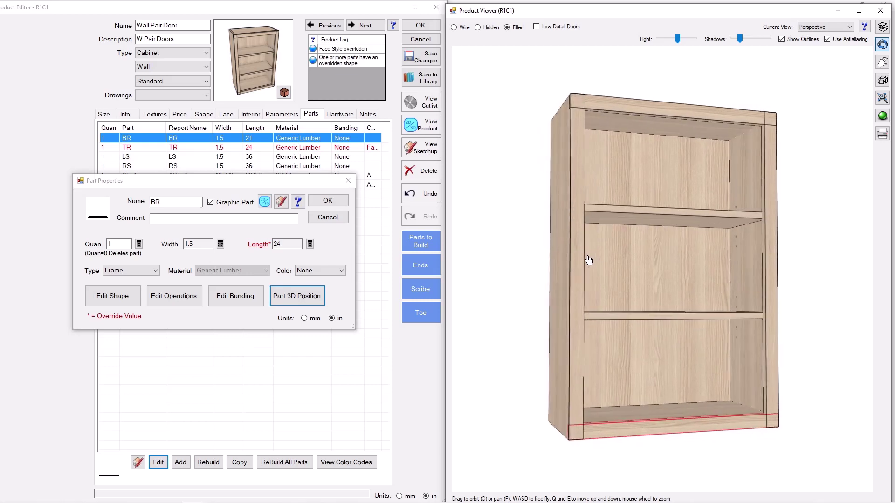
left_click(328, 202)
- In the left stile LS's shape, set point 1's X formula to CabBR
left_click(129, 157)
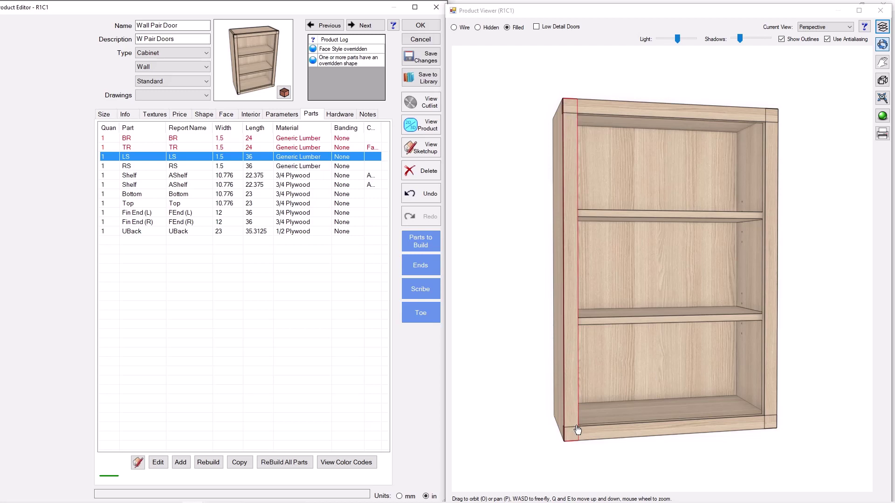
left_click(159, 462)
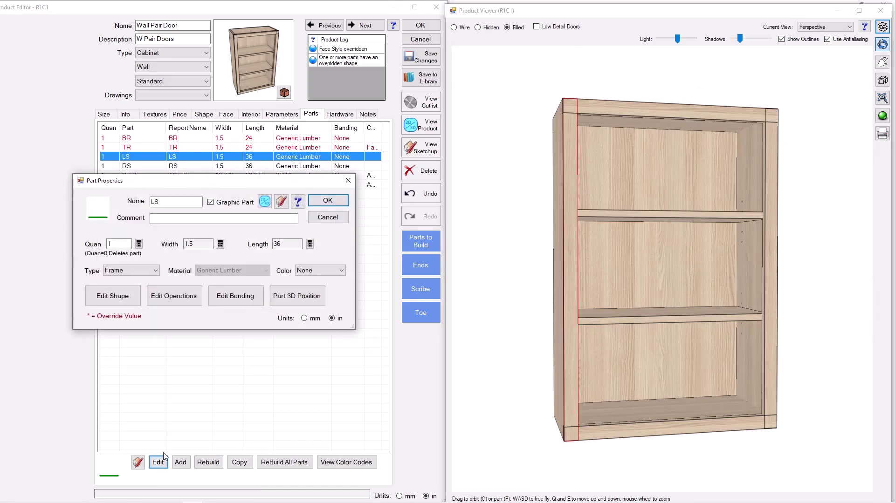
left_click(114, 298)
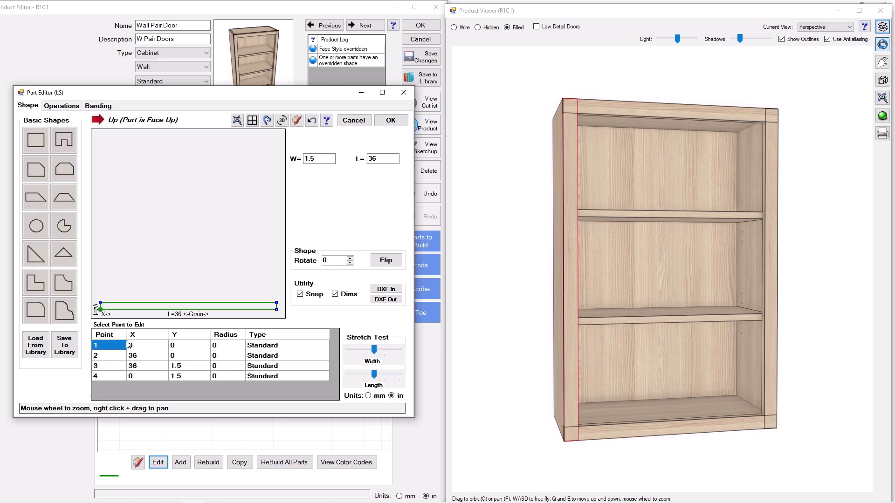
left_click(101, 309)
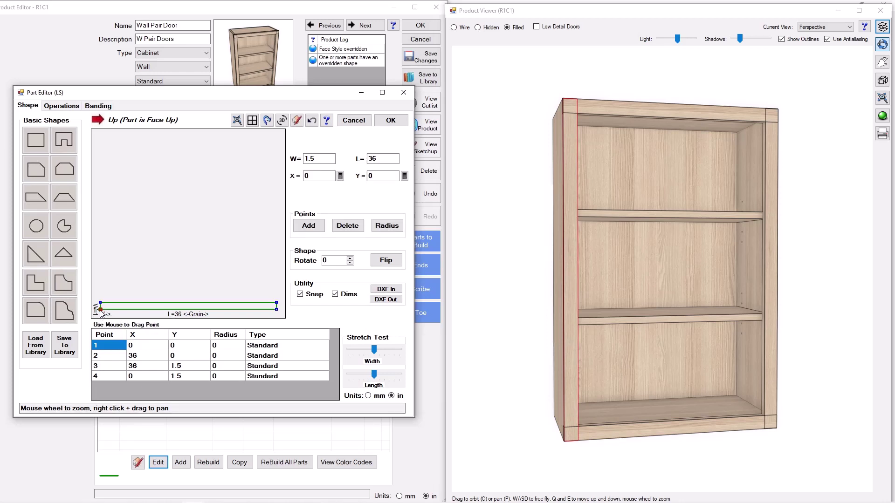
left_click_drag(100, 309, 108, 309)
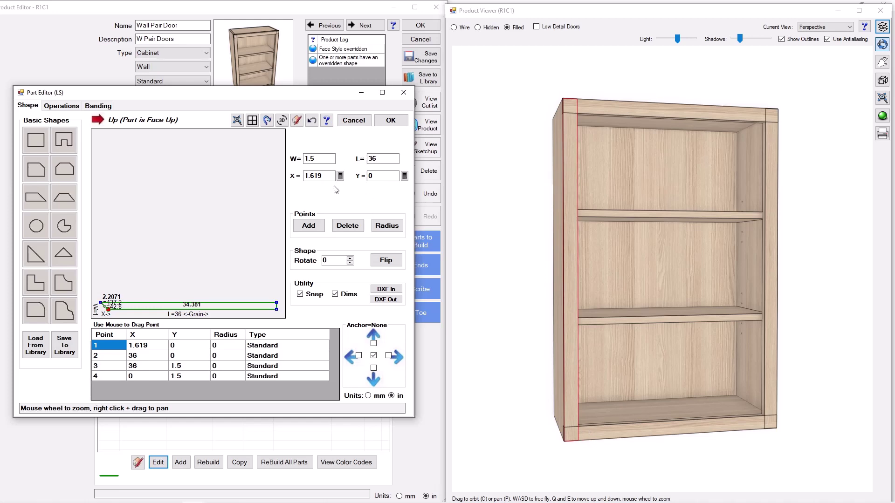
left_click(340, 176)
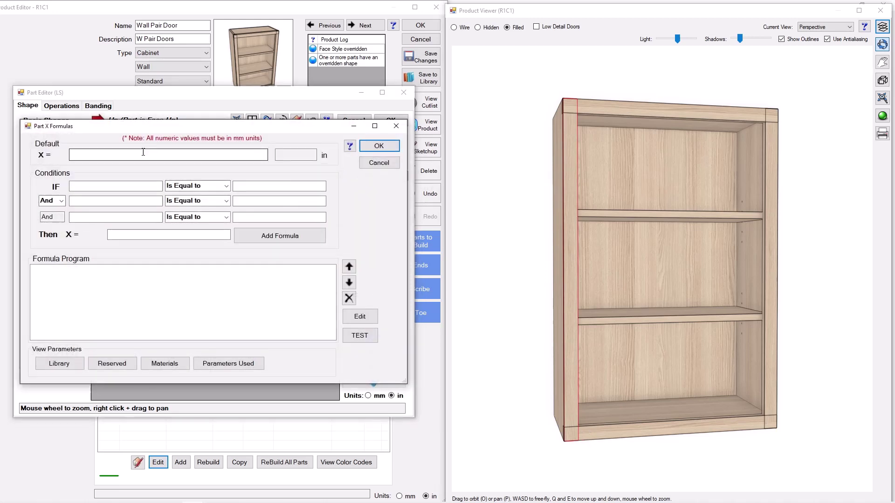
type("CabB")
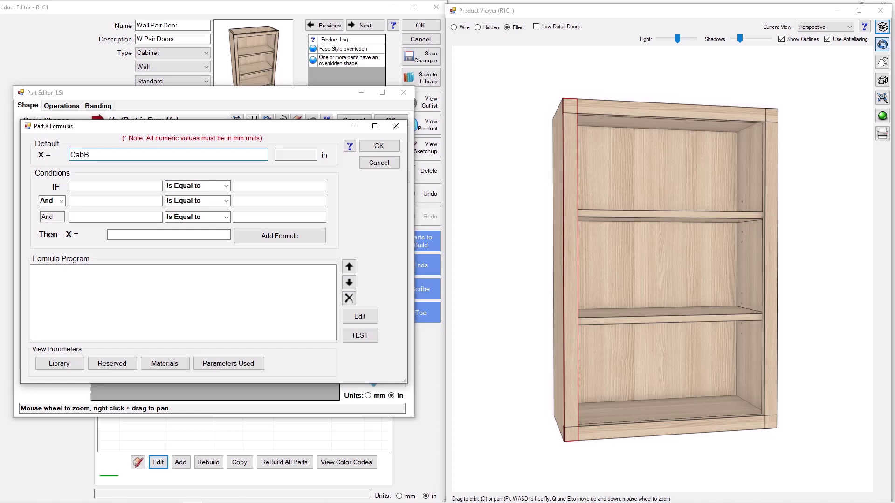
type("R")
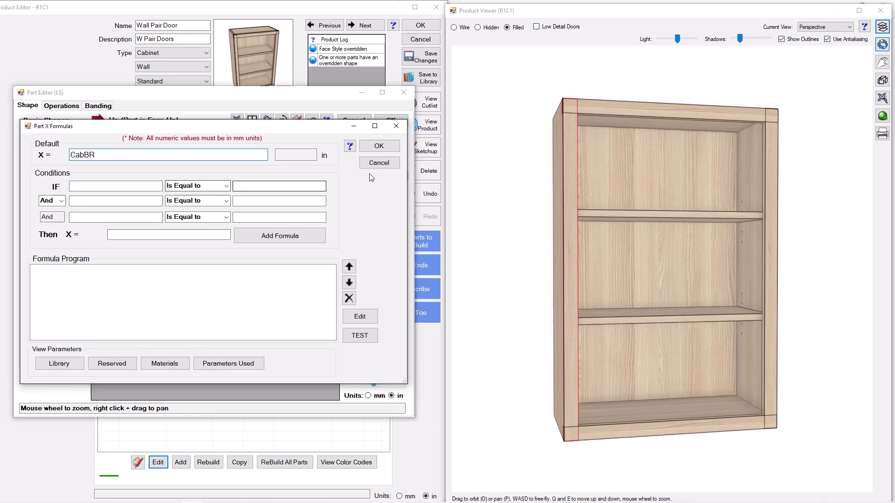
left_click(380, 146)
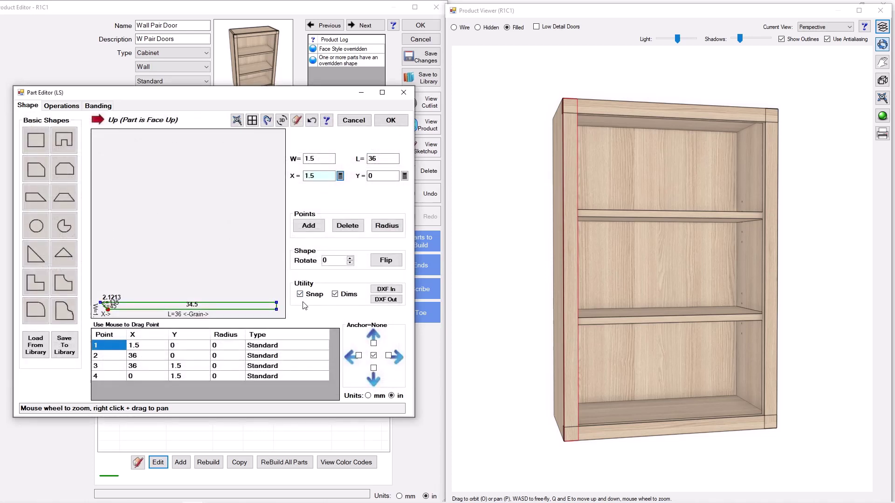
- Set point 2's X formula to PartL-CabTR and save the mitered left stile
left_click(277, 309)
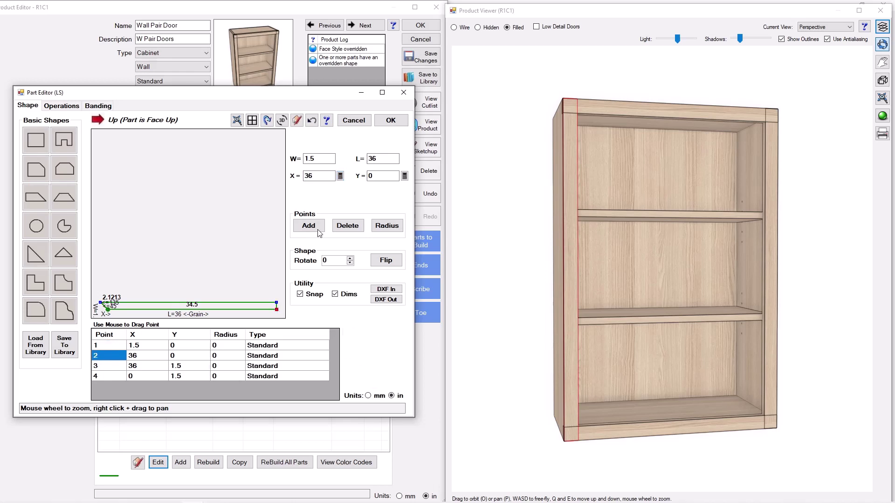
left_click(340, 175)
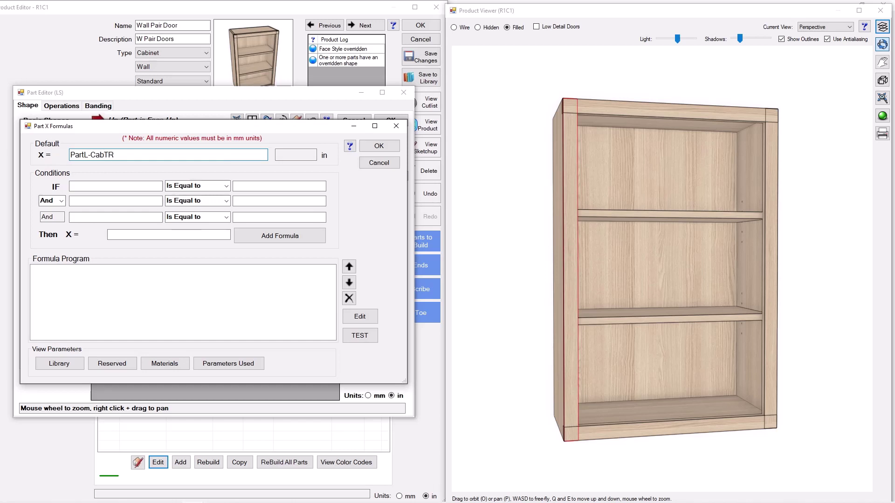
type("PartL-CabTR")
left_click(378, 146)
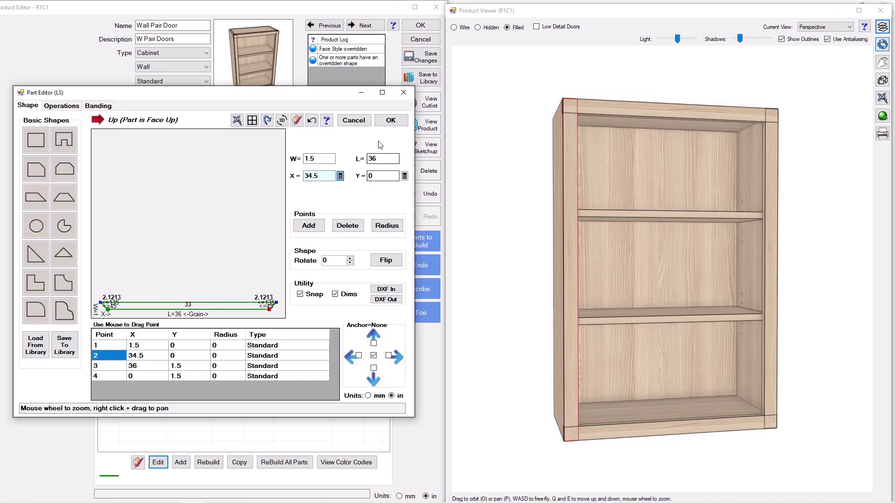
left_click(390, 121)
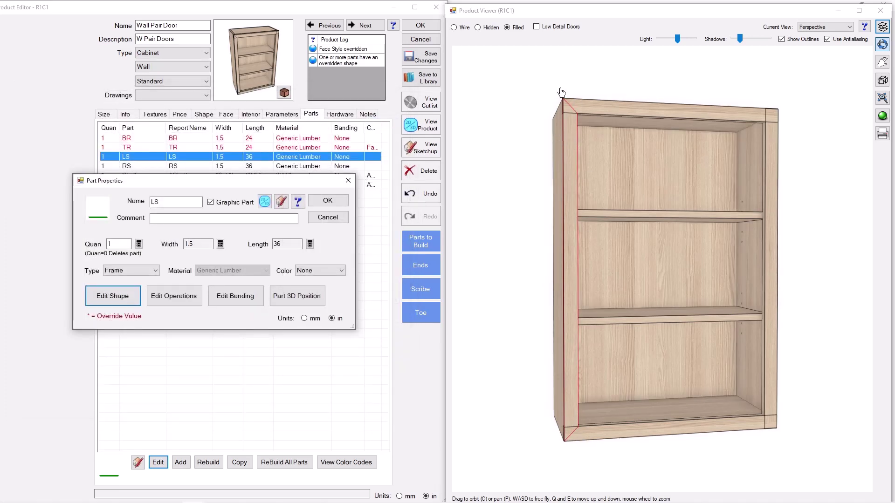
left_click(327, 200)
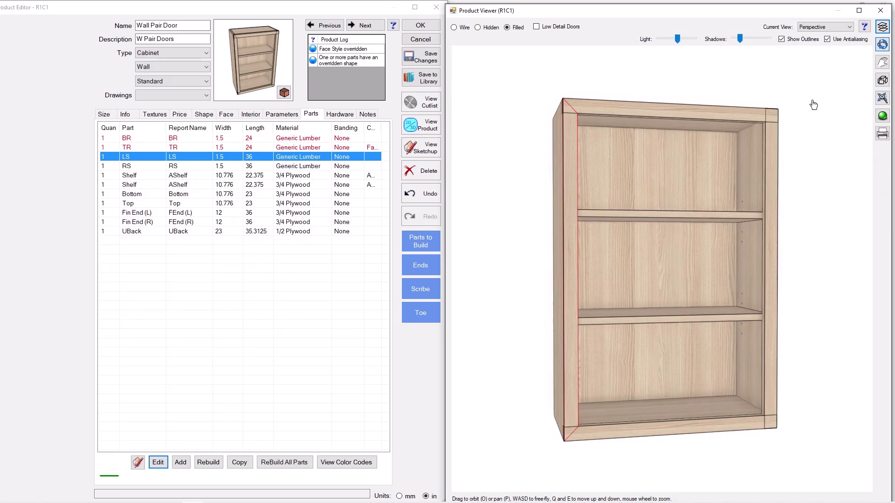
- In the right stile RS's shape, set point 4's X formula to CabBR
left_click(135, 166)
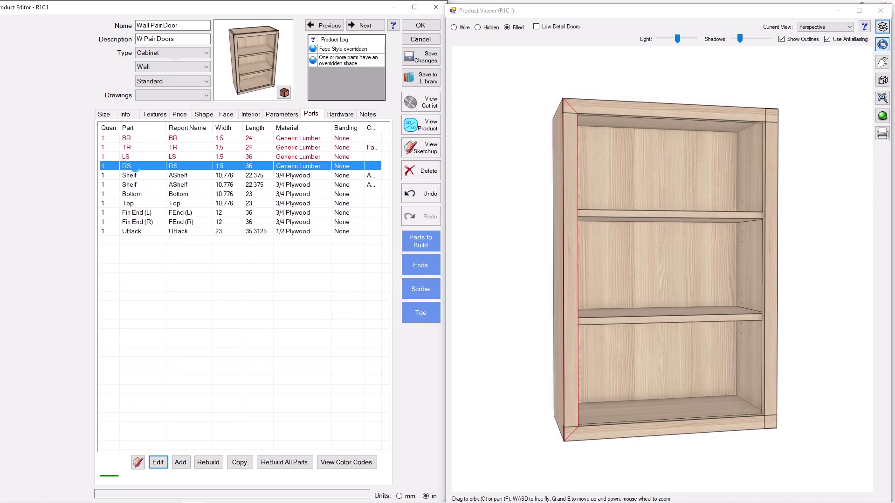
left_click(157, 464)
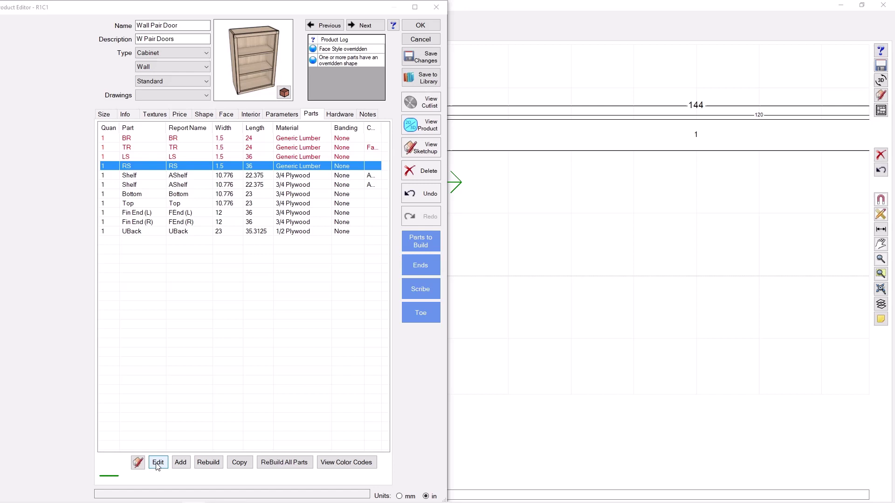
left_click(114, 299)
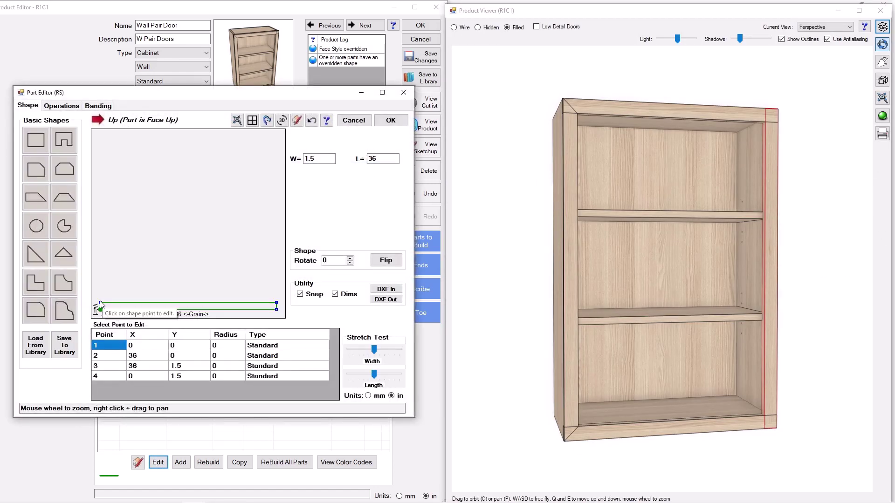
left_click(100, 306)
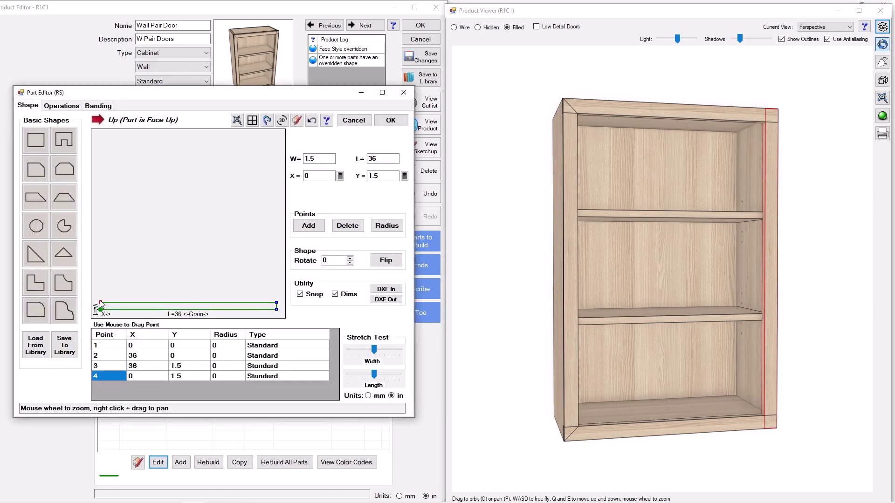
double_click(334, 171)
left_click(172, 155)
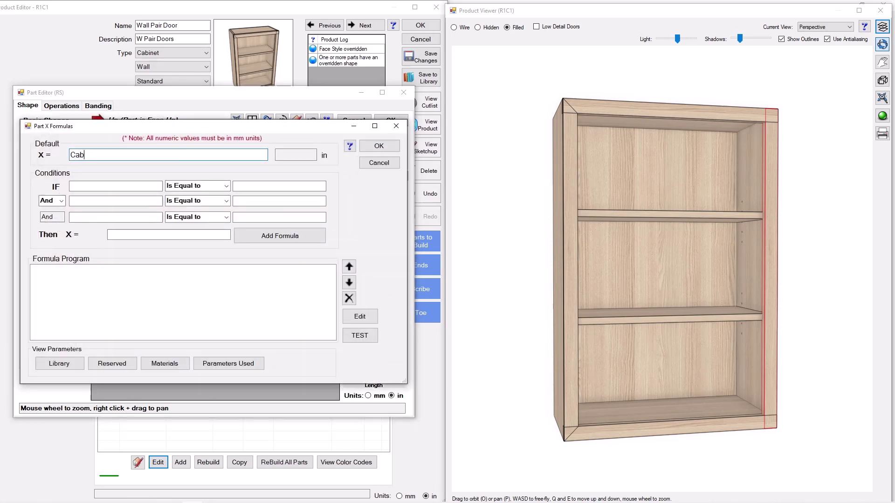
type("BR")
left_click(397, 150)
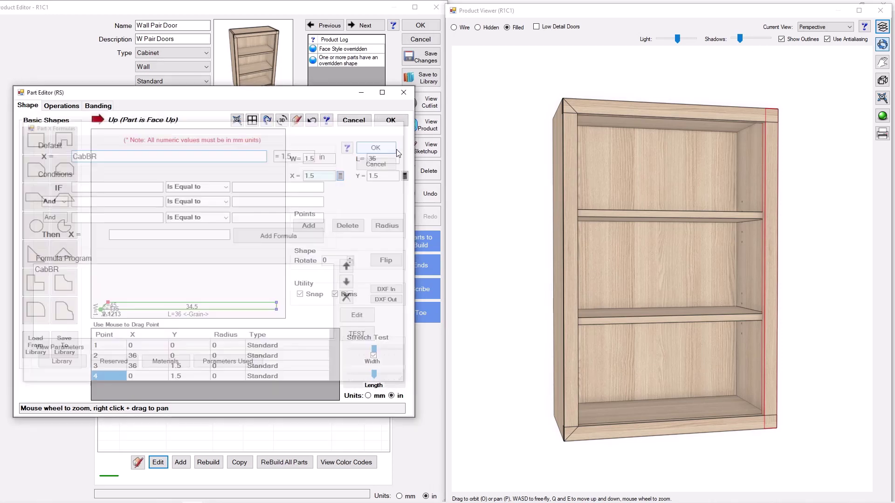
- Set point 3's X formula to PartL-CabTR and save the mitered right stile
left_click(278, 303)
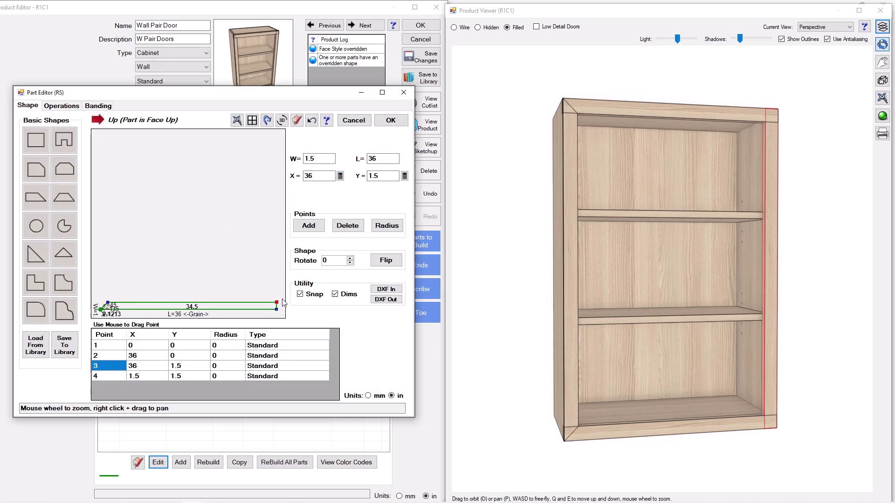
left_click(340, 176)
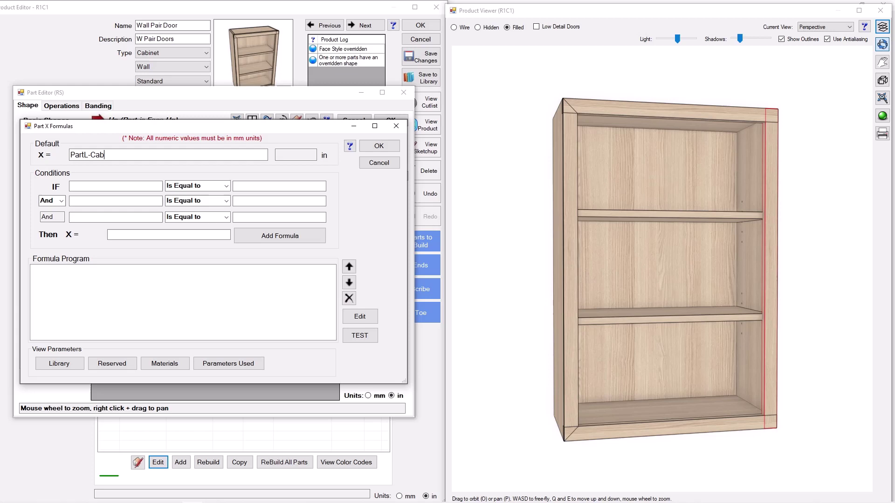
type("TR")
left_click(393, 146)
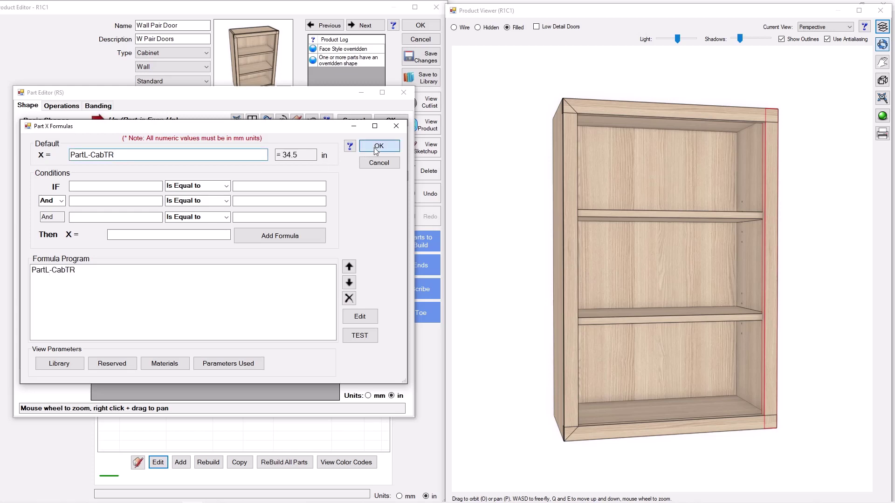
left_click(390, 125)
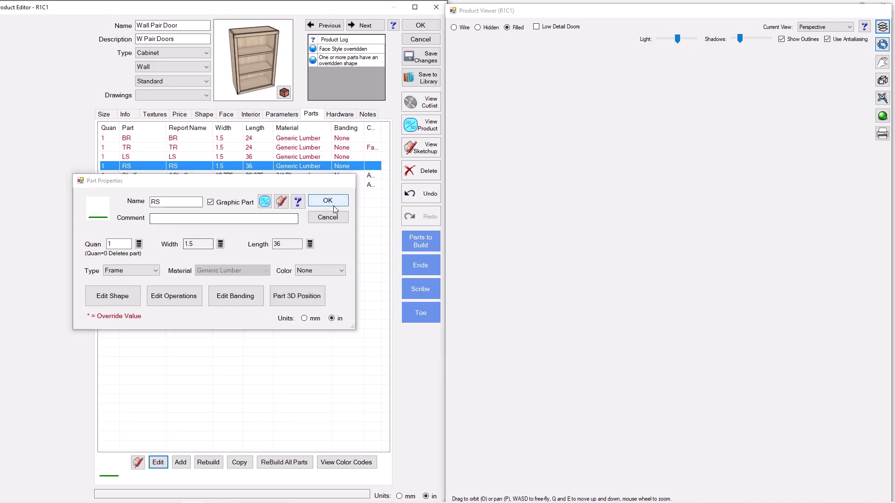
left_click(332, 203)
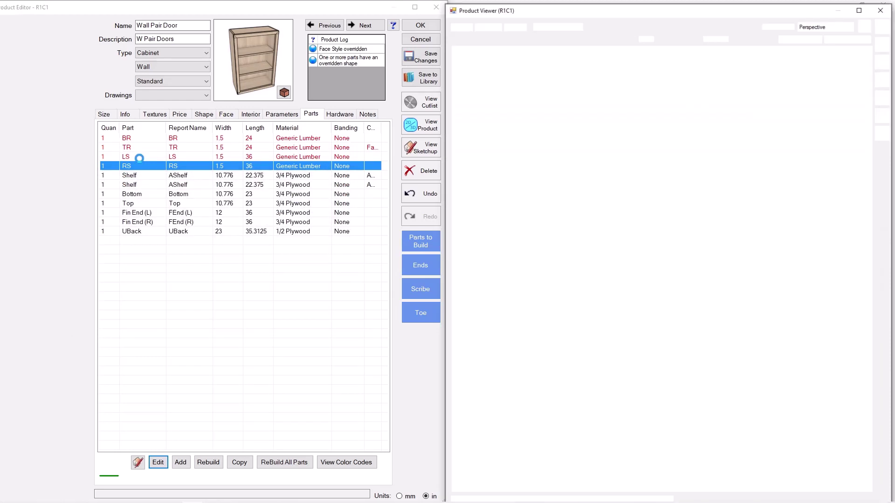
- In the bottom rail BR's shape, set the top-left point's X formula to CabLS
left_click(141, 139)
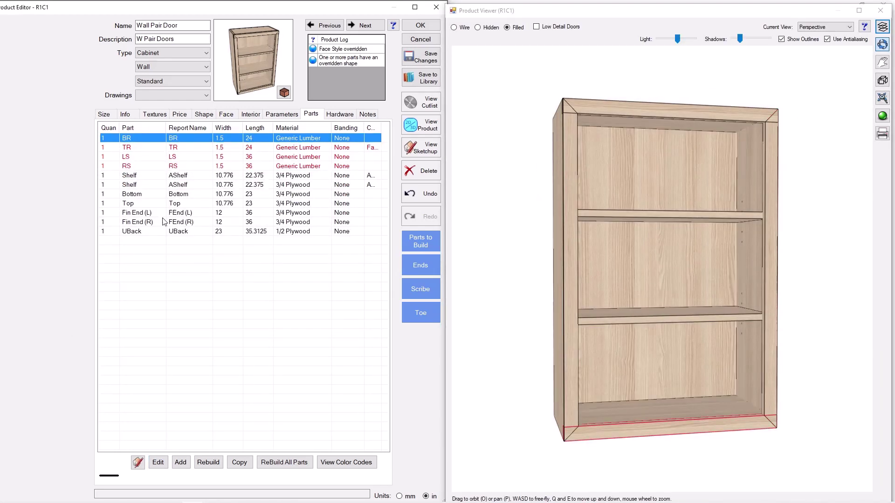
left_click(158, 463)
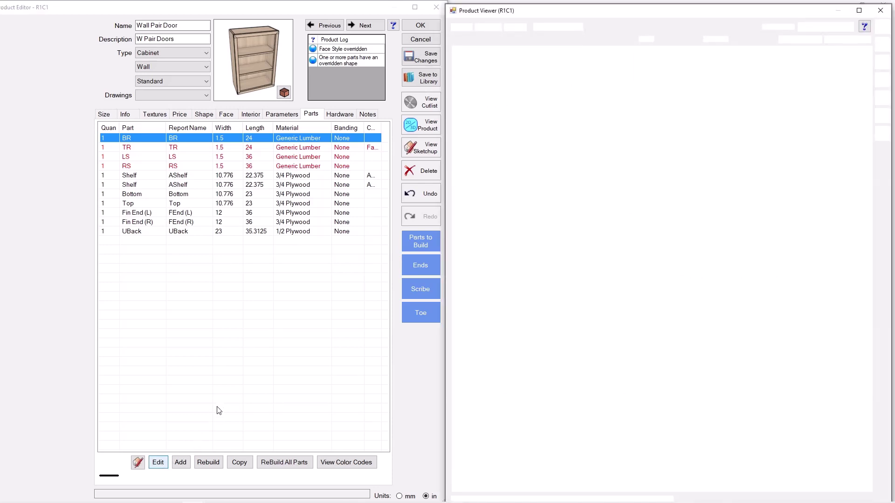
left_click(125, 298)
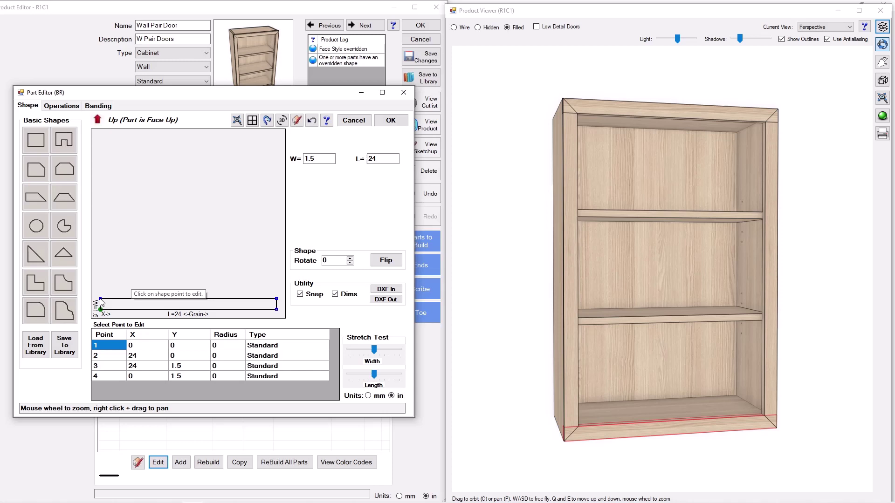
left_click(100, 299)
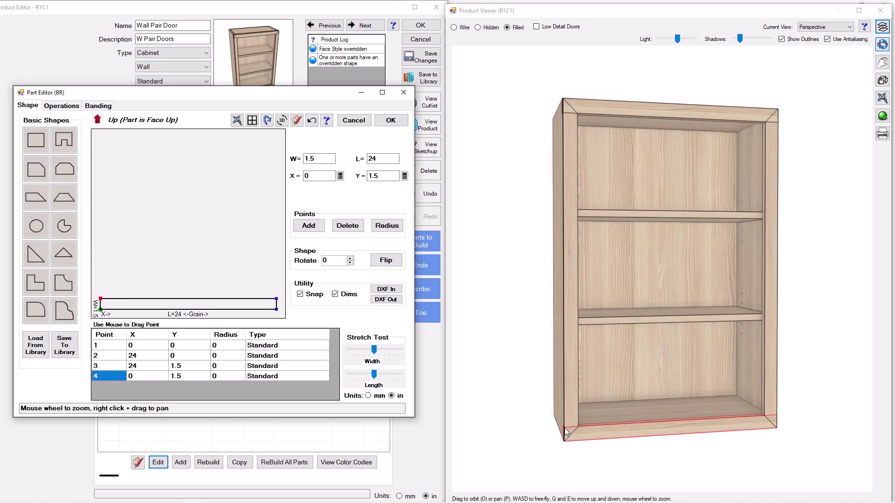
left_click(340, 176)
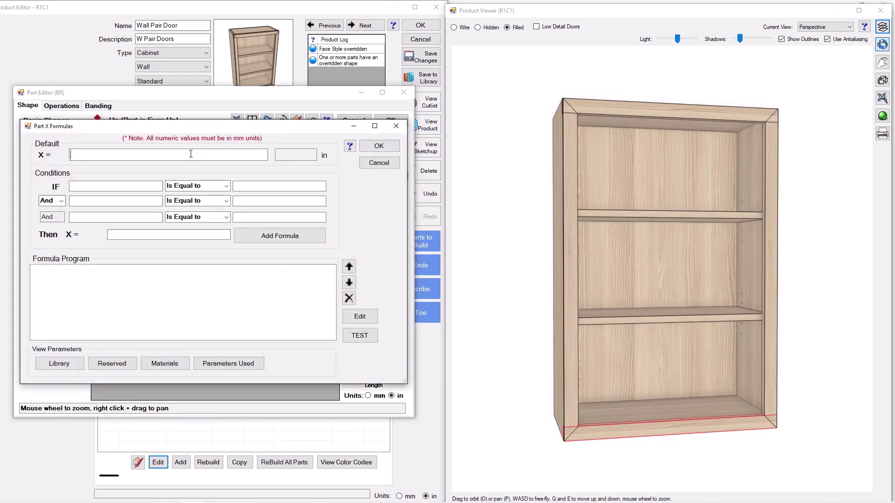
type("CabLS")
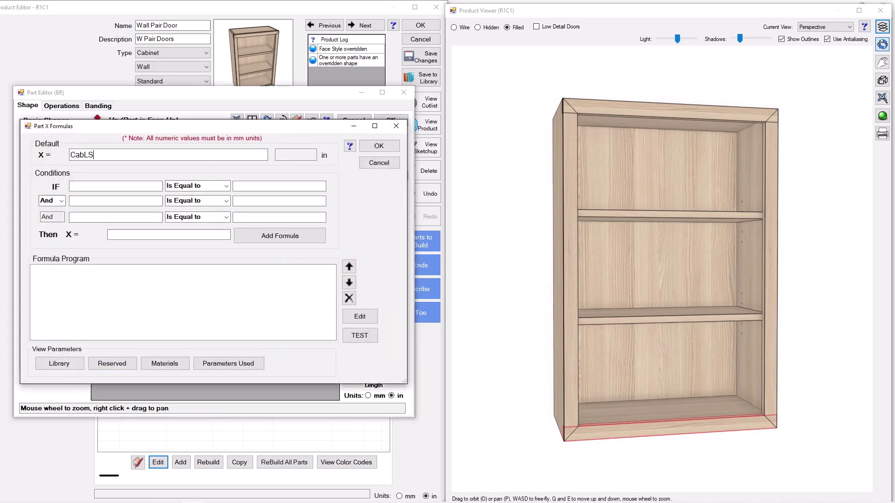
left_click(376, 146)
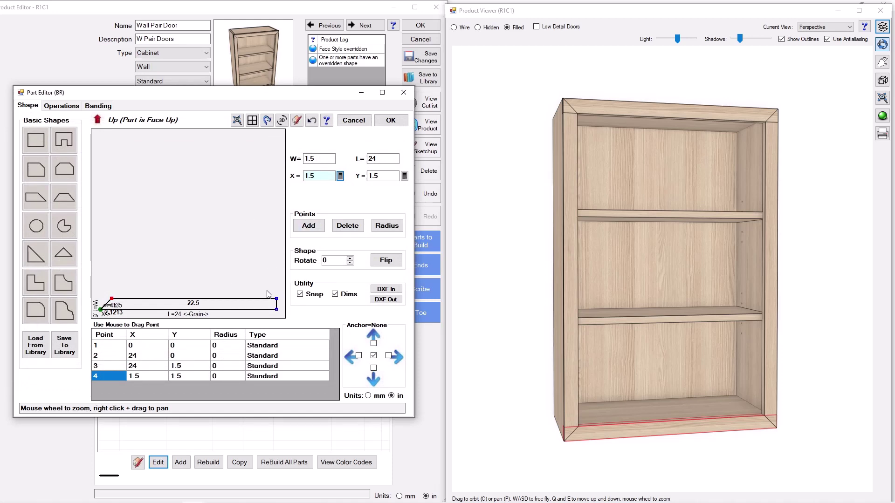
- Set the top-right point's X formula to PartL-CabRS and save the mitered rail
left_click(277, 299)
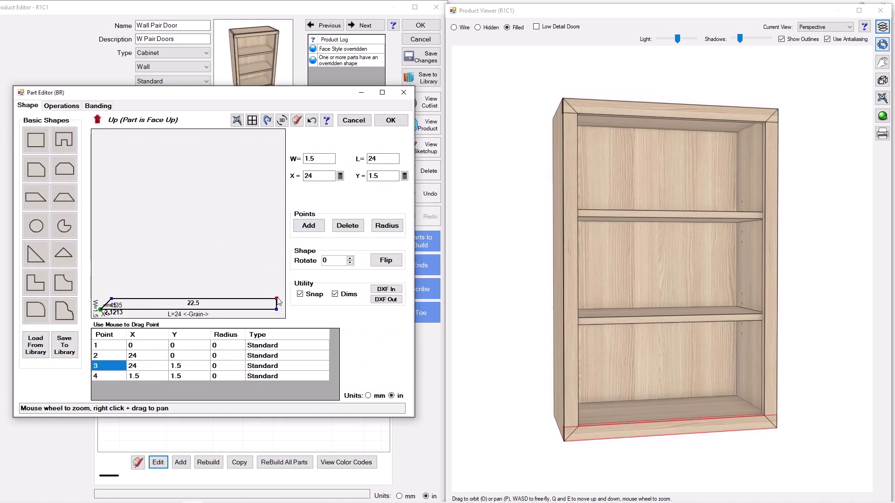
left_click(340, 176)
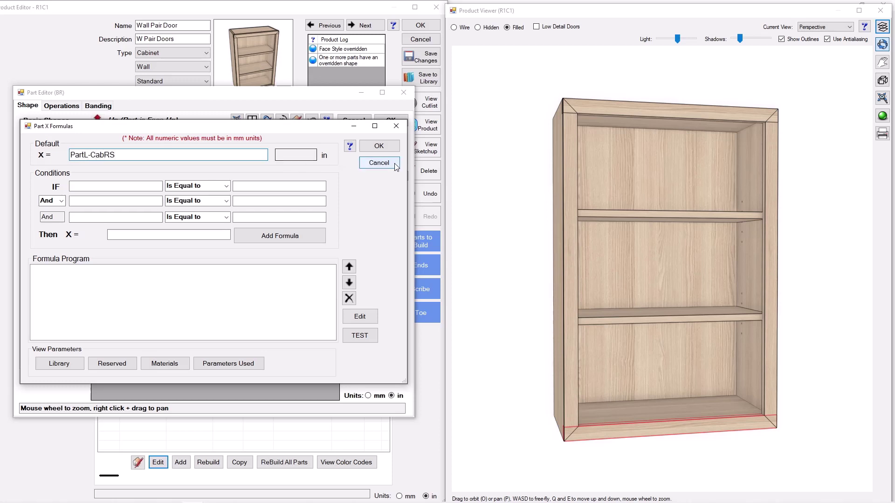
left_click(379, 146)
left_click(384, 120)
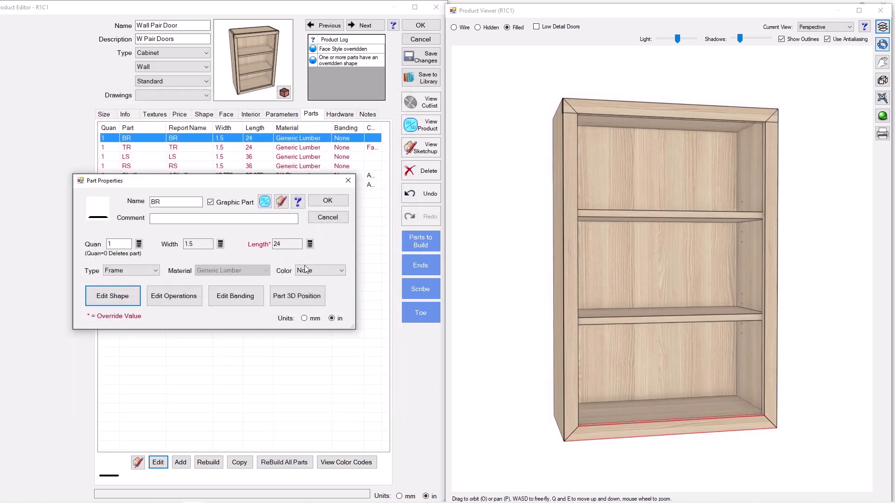
left_click(328, 200)
- In the top rail TR's shape, set the bottom-left point's X formula to CabLS
left_click(202, 149)
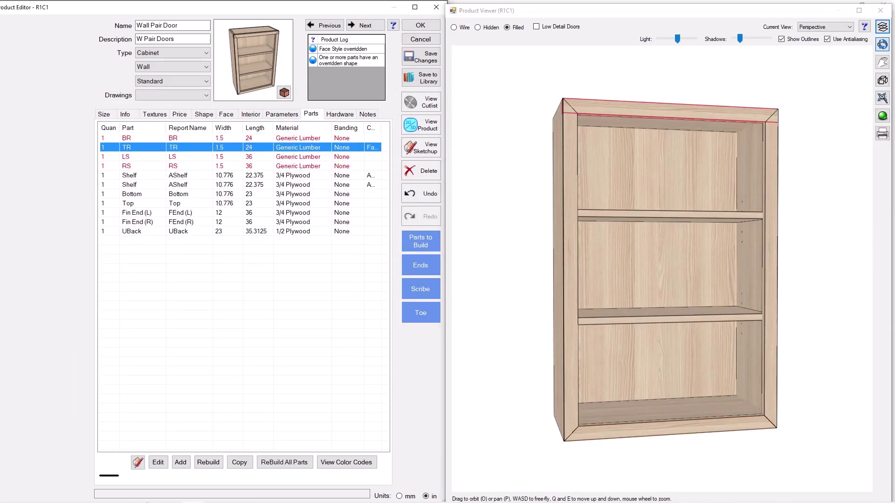
left_click(161, 463)
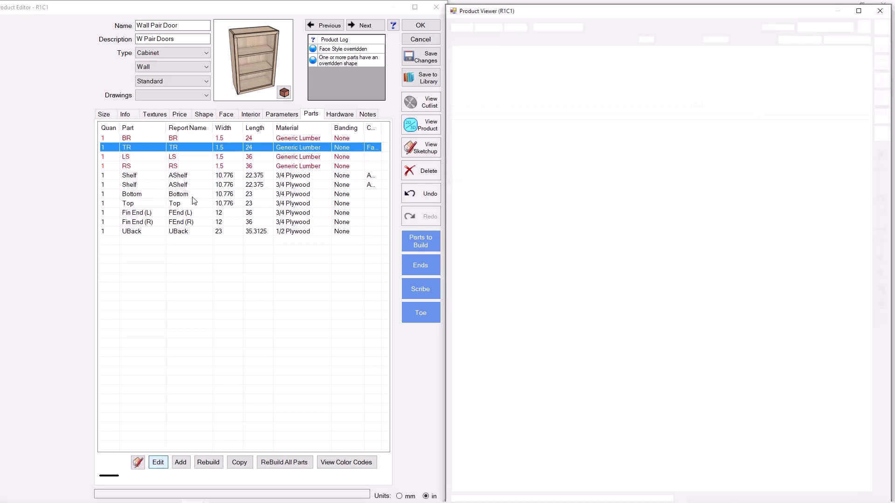
left_click(114, 296)
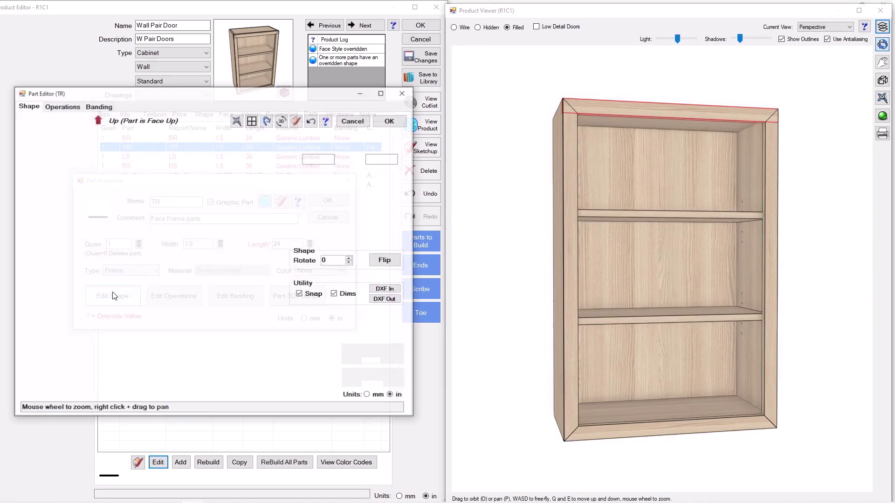
left_click(100, 310)
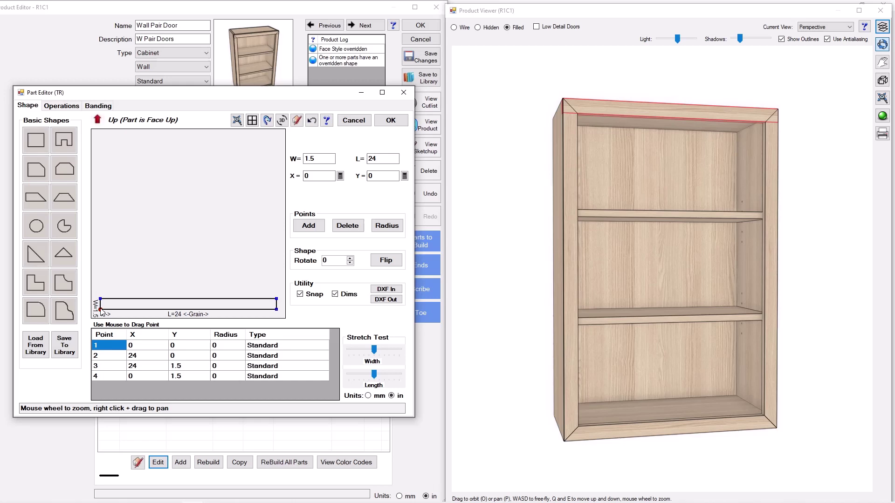
left_click(340, 176)
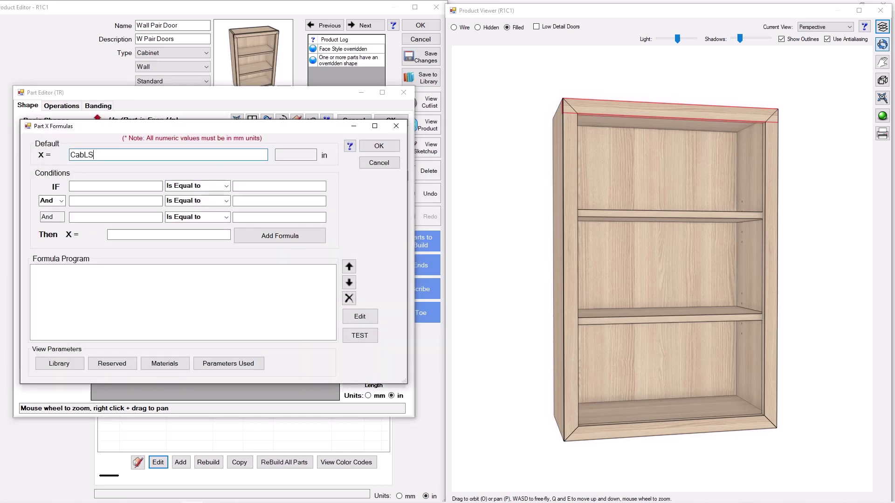
left_click(394, 148)
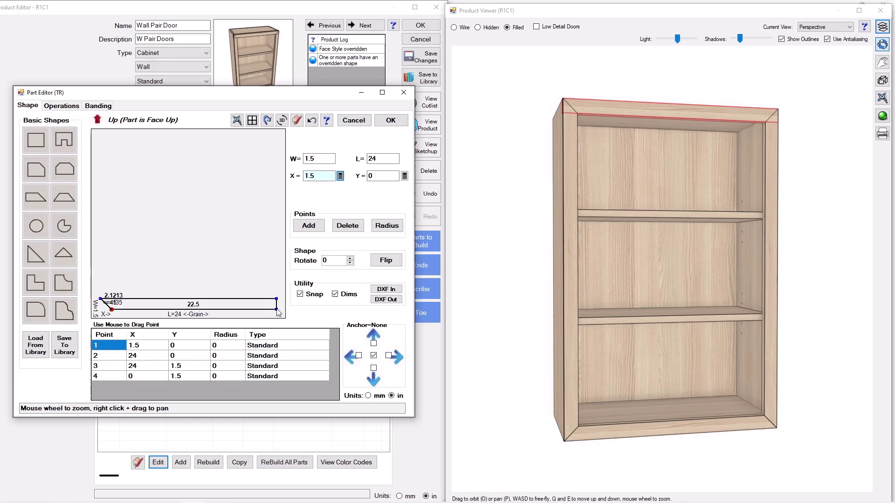
- Set the bottom-right point's X formula to PartL-CabRS and save the mitered top rail
left_click(277, 310)
left_click(340, 176)
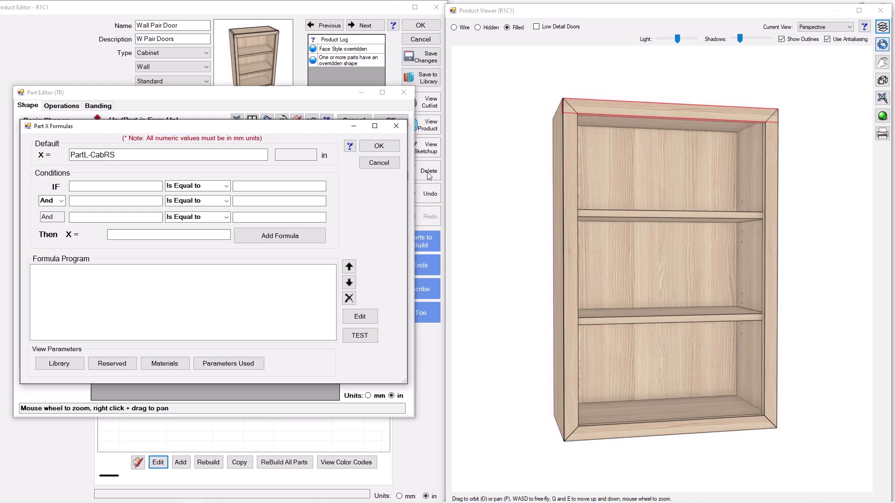
left_click(385, 148)
left_click(390, 121)
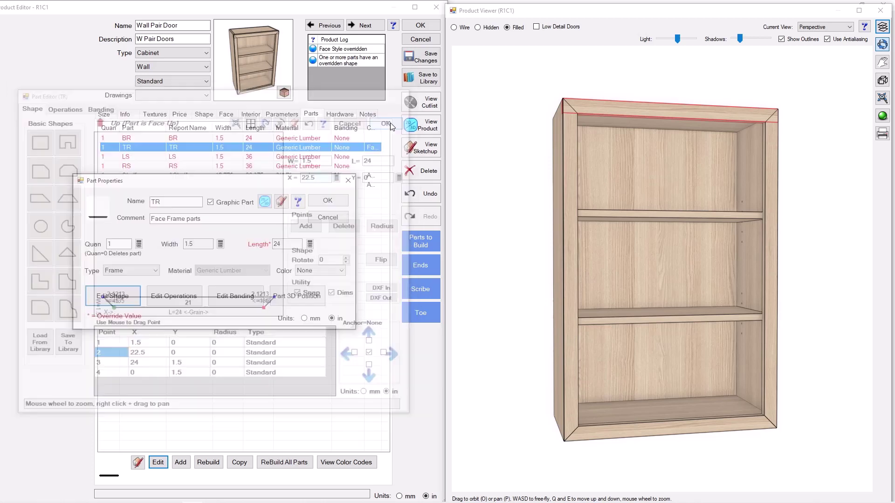
left_click(327, 201)
left_click(282, 114)
left_click_drag(621, 365, 627, 385)
- Resize the cabinet to 30 inches wide and 24 inches high, then check the miters
left_click(103, 115)
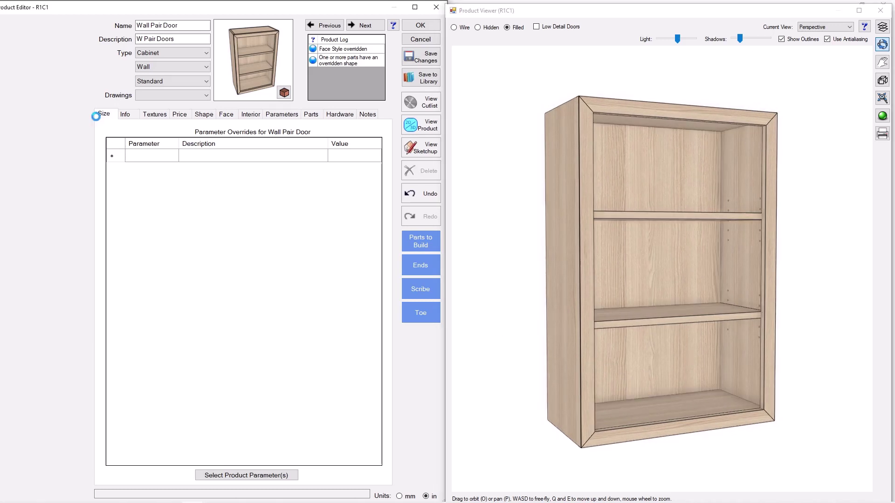
double_click(138, 146)
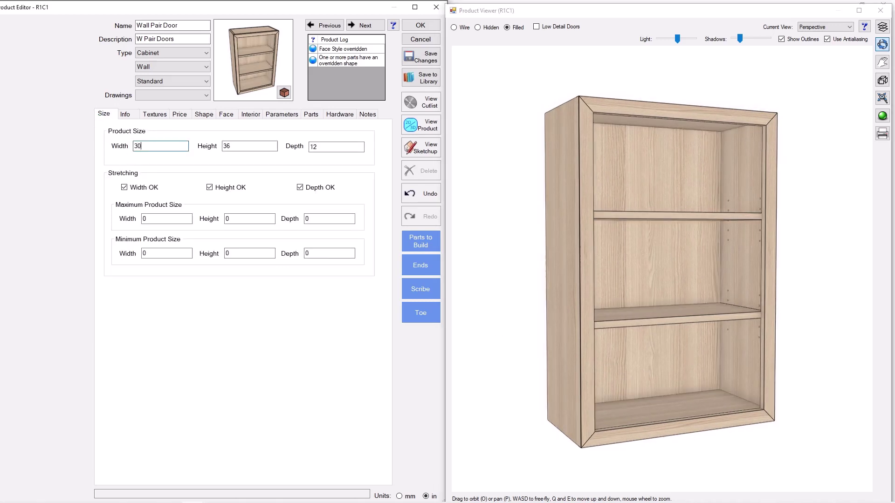
left_click(248, 148)
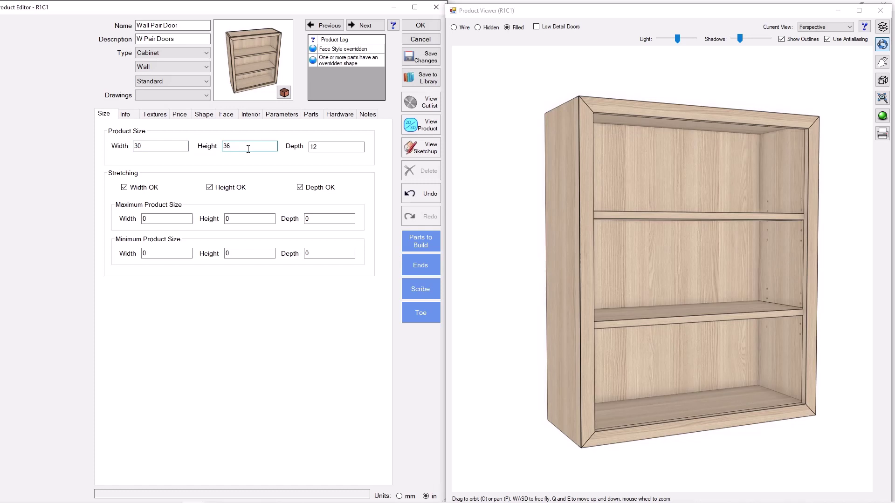
left_click(181, 145)
mouse_move(575, 314)
left_mouse_down()
mouse_move(564, 316)
mouse_move(575, 313)
mouse_move(570, 329)
left_mouse_up()
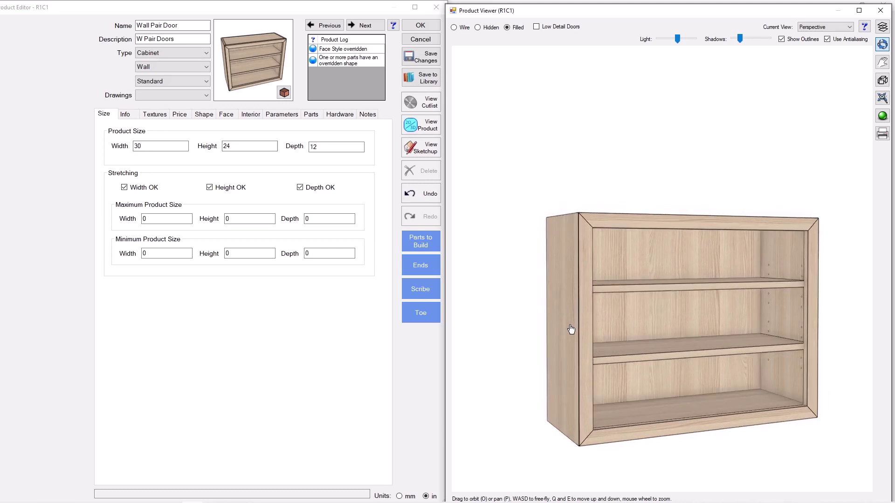